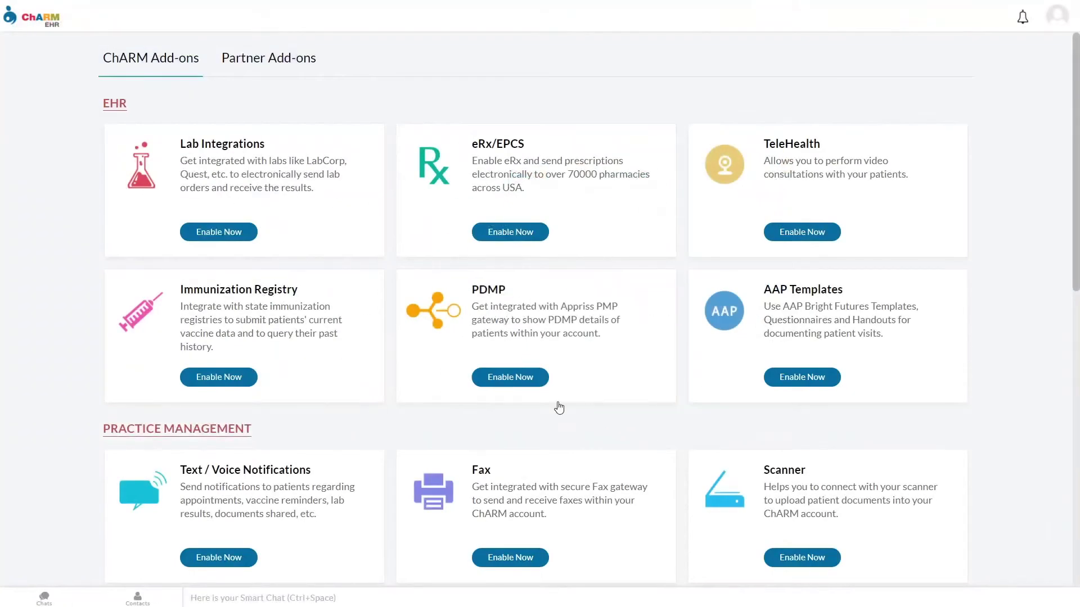
Step: Enable the PDMP integration and bring up the Appriss PMP Interface registration form
left_click(517, 382)
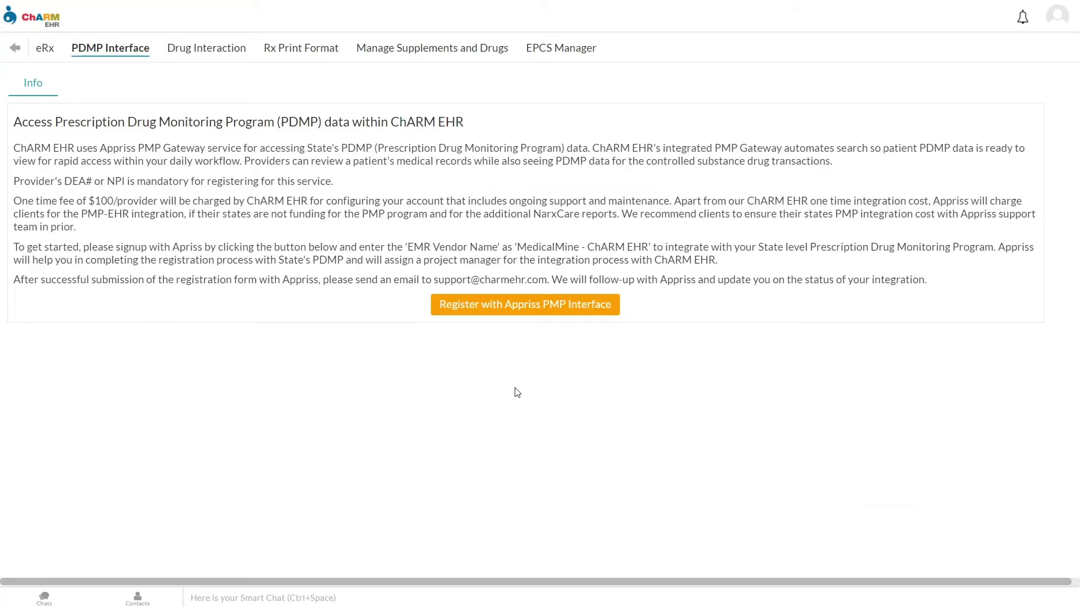
left_click(512, 306)
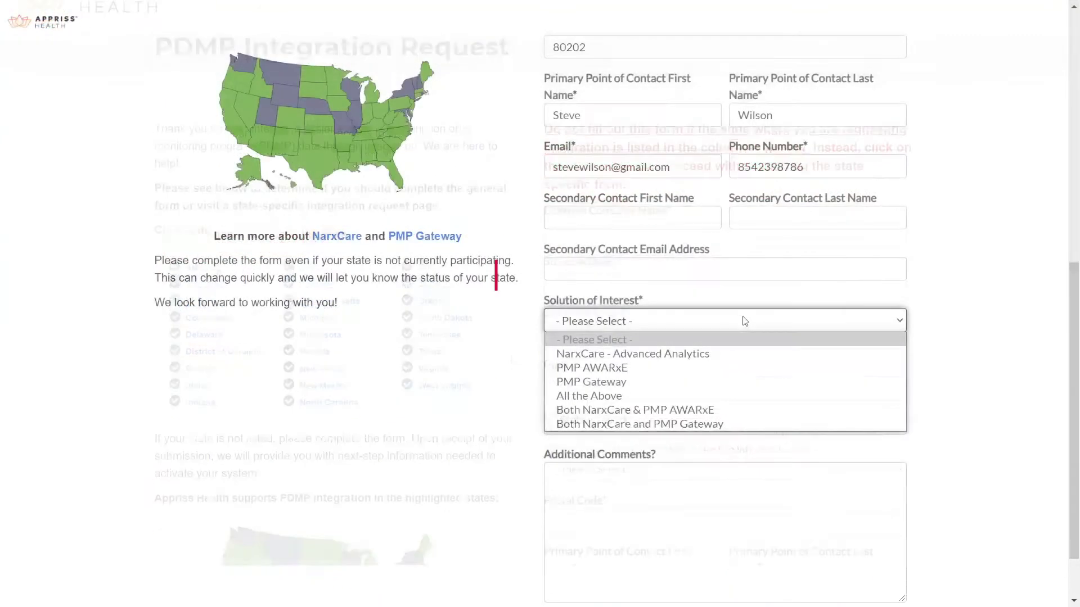
Step: Set the Primary EHR Software Vendor to MedicalMine - ChARM EHR, leaving facility type unchanged
left_click(995, 407)
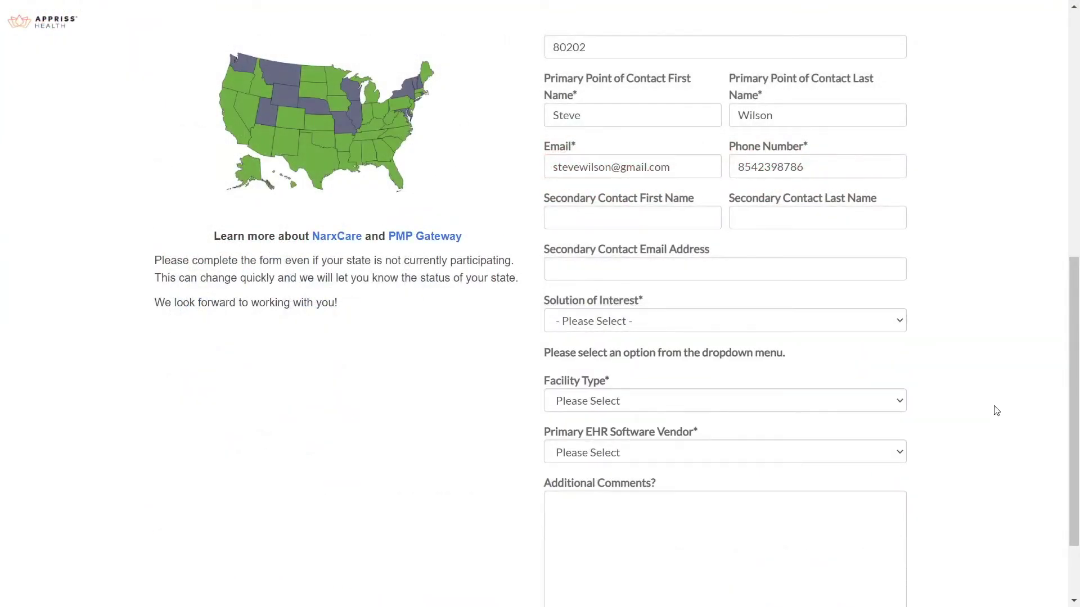
left_click(880, 405)
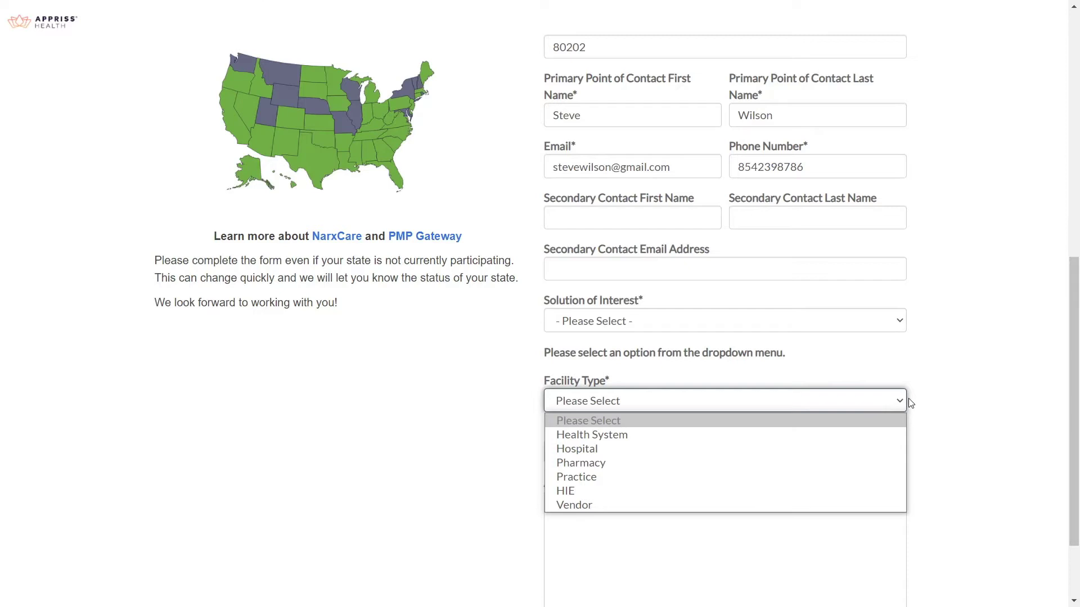
left_click(954, 407)
scroll(954, 408, "down", 3)
left_click(811, 349)
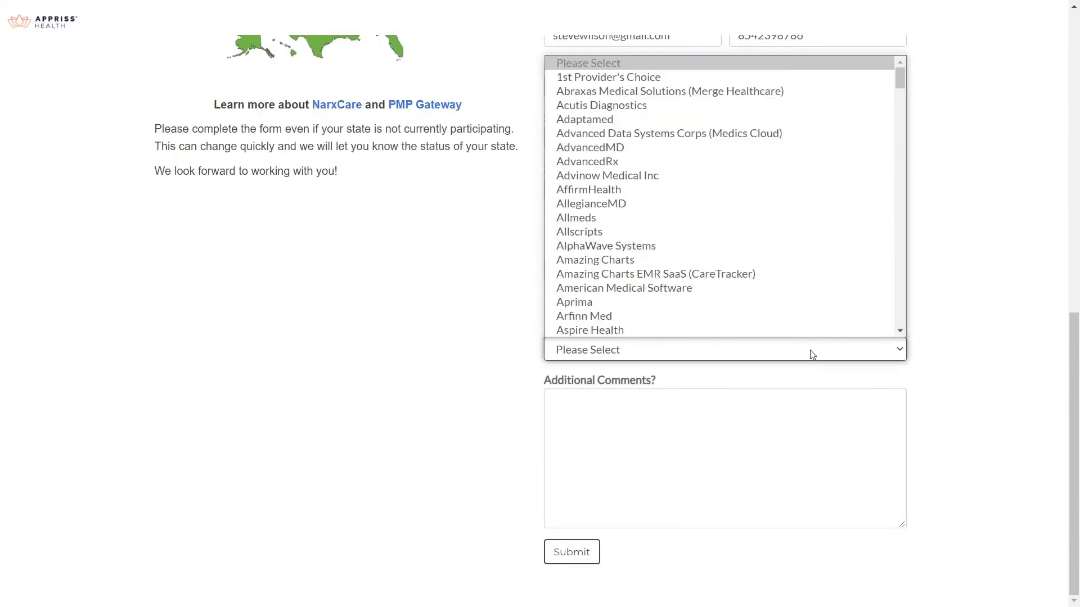
type("medic")
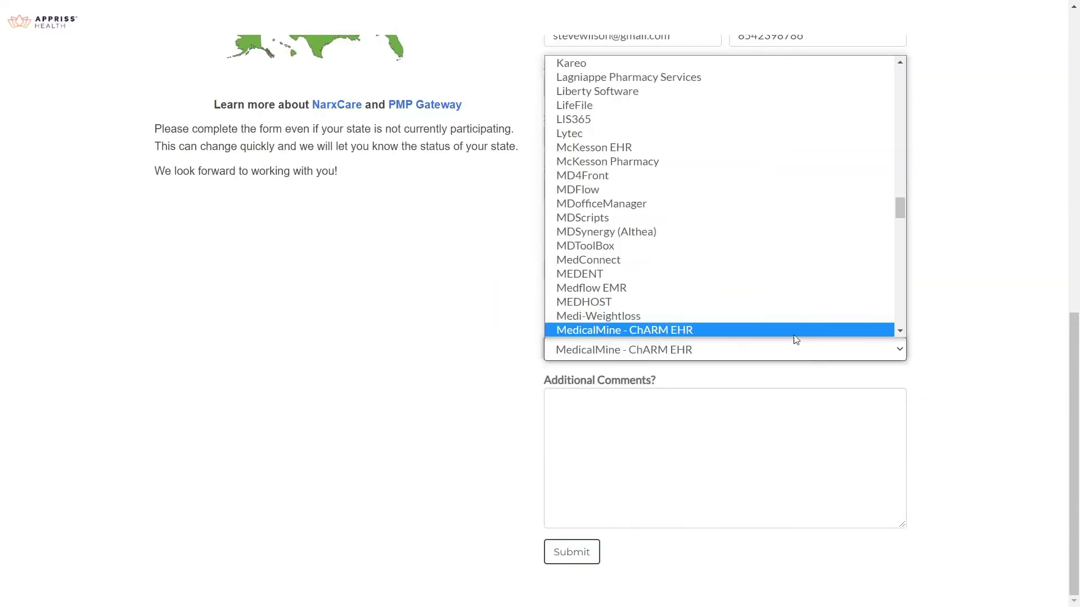
left_click(778, 326)
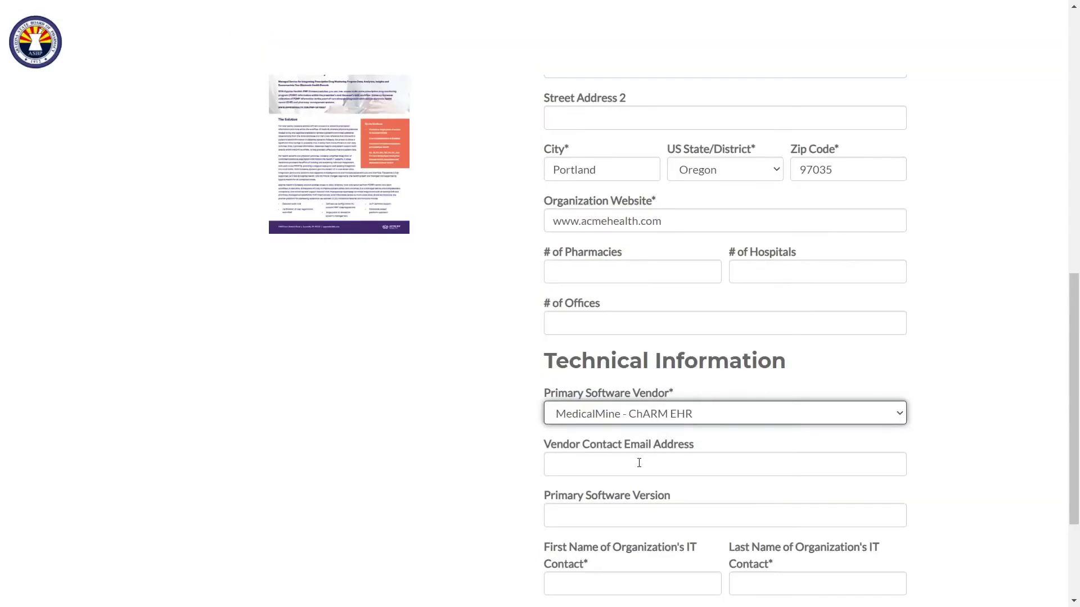
Step: Enter the vendor contact email and the IT contact's first name, last name and email, leaving New Mexico unanswered
left_click(639, 463)
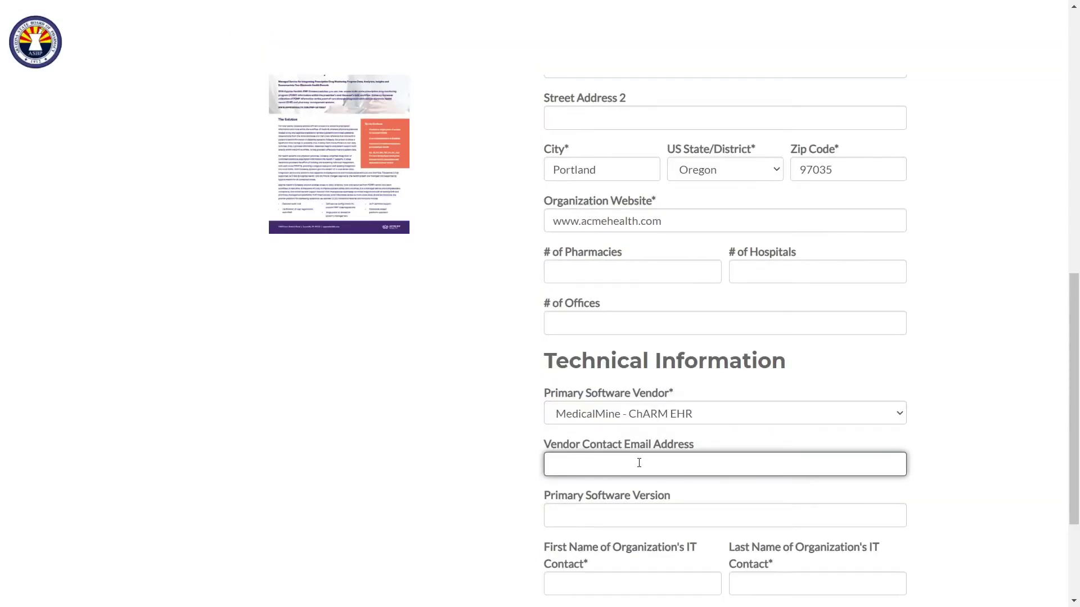
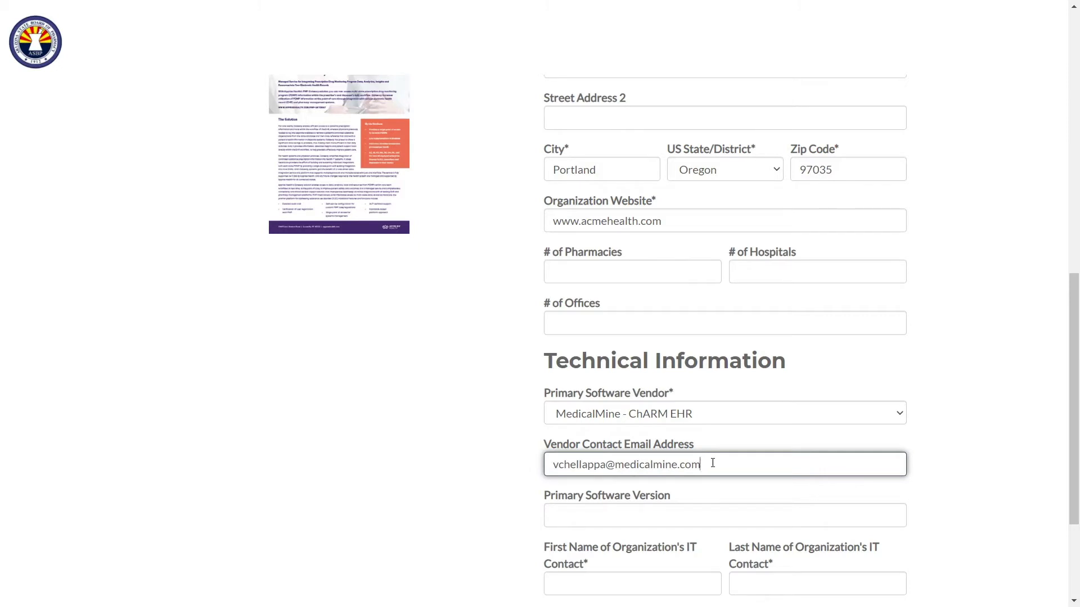
scroll(826, 455, "down", 2)
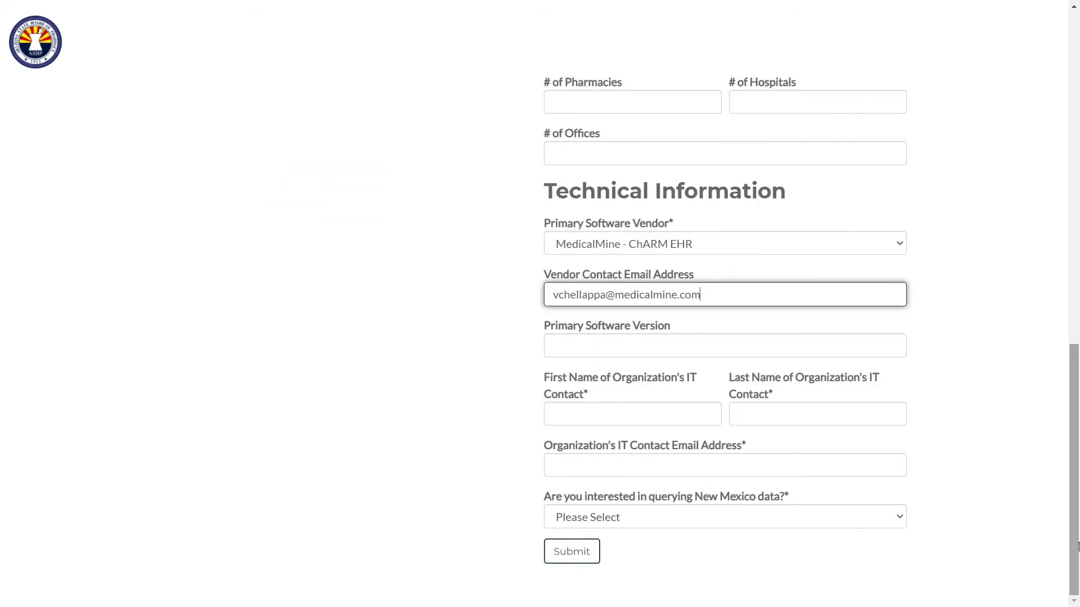
left_click(666, 413)
left_click(766, 413)
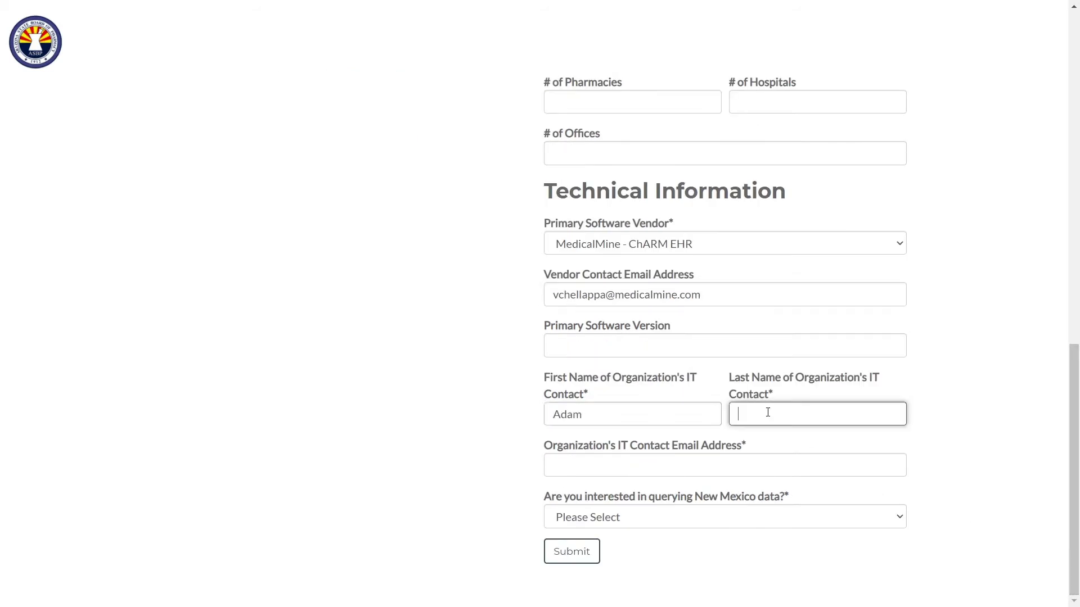
left_click(634, 465)
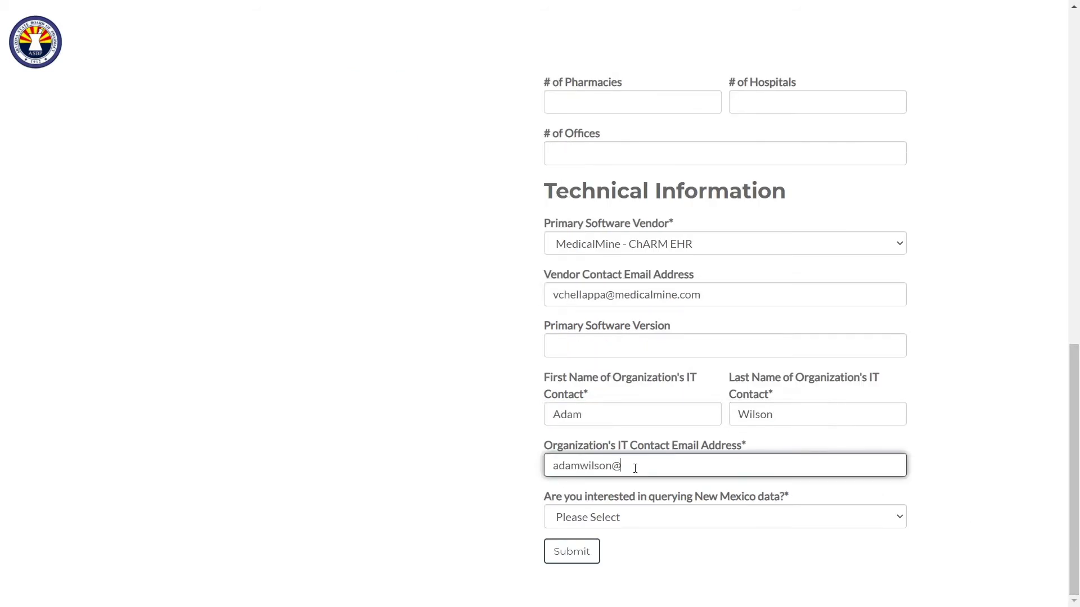
left_click(620, 518)
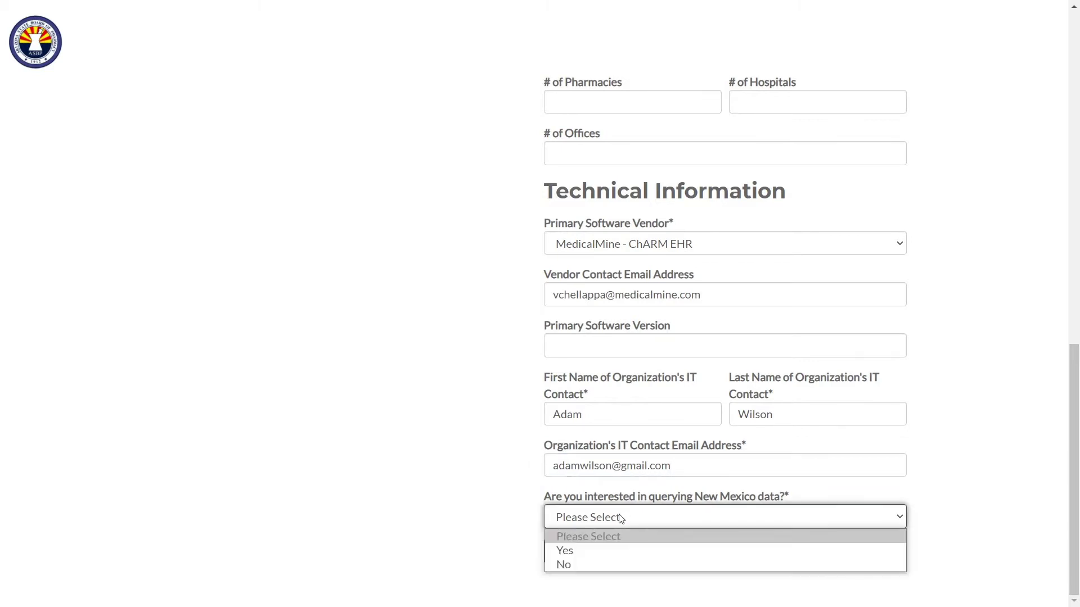
left_click(620, 518)
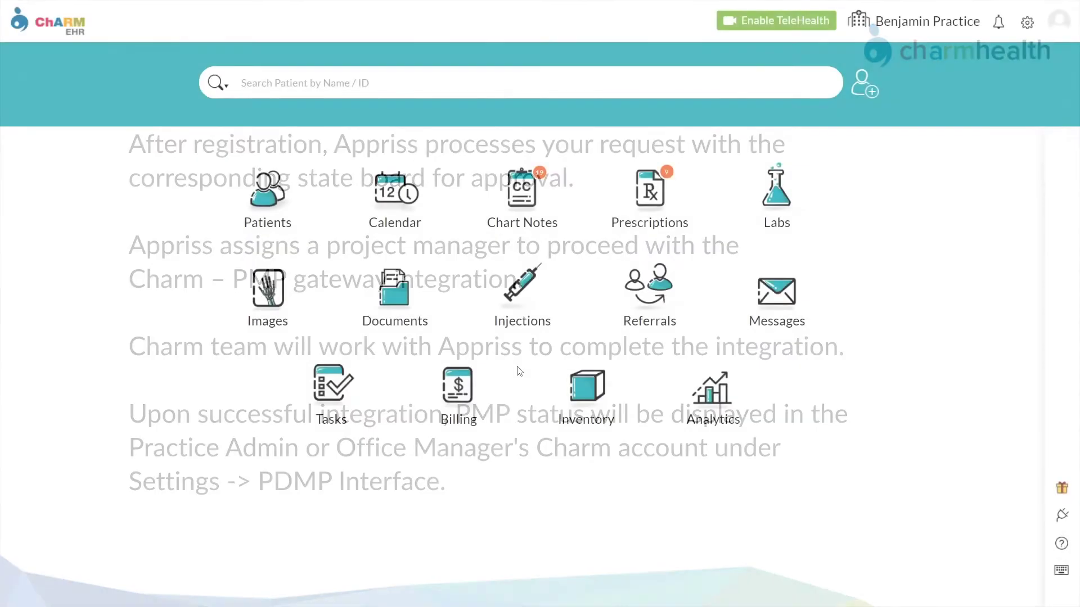
left_click(1027, 19)
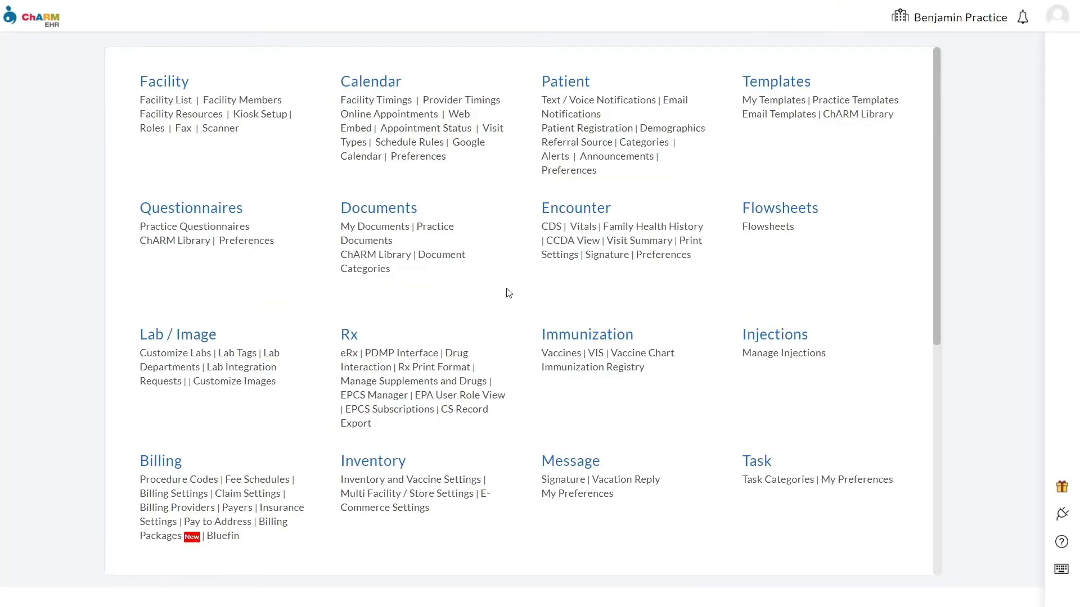
left_click(402, 354)
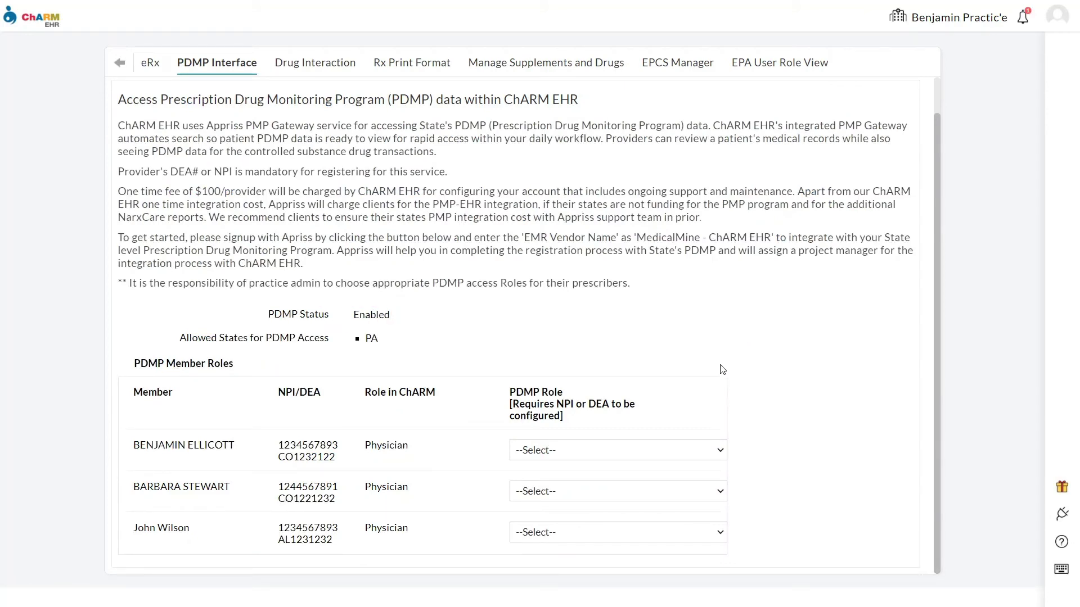
left_click(673, 458)
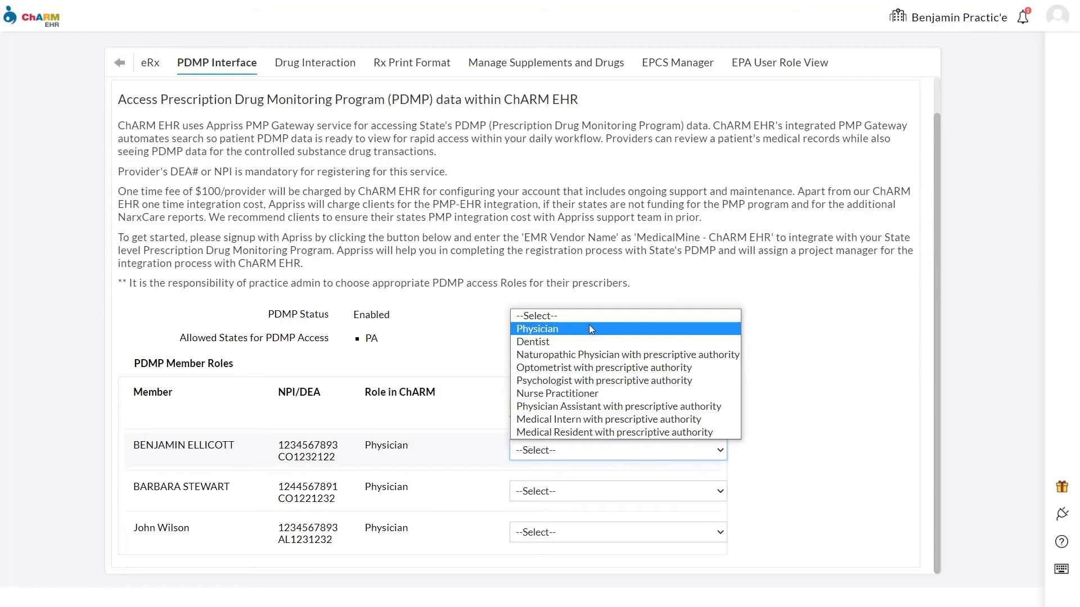
left_click(589, 329)
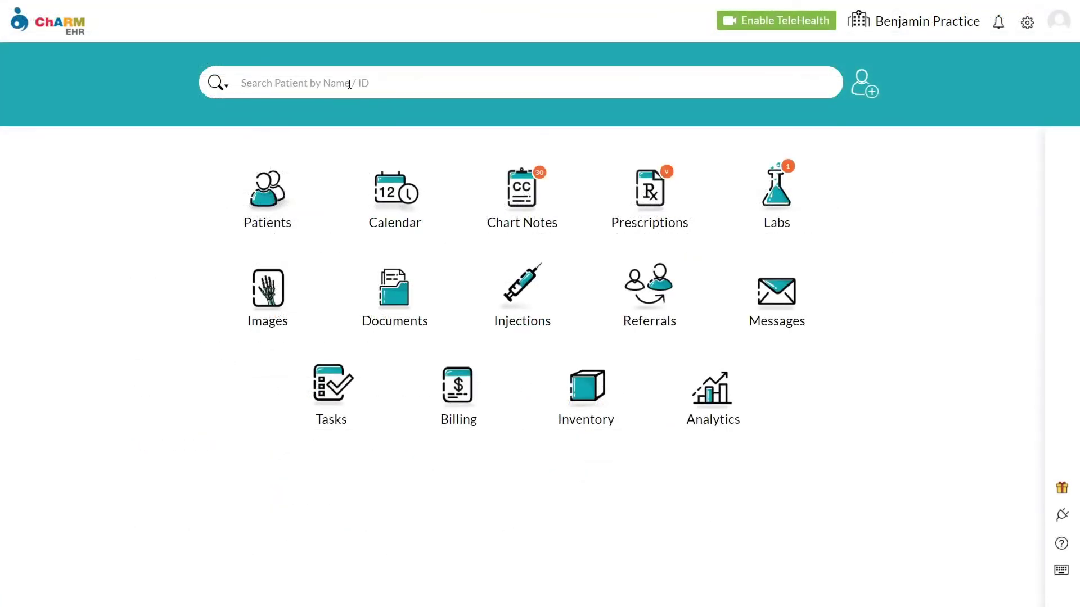
Step: Find the test patient and create a new in-person comprehensive encounter
left_click(351, 84)
type("Betty Test")
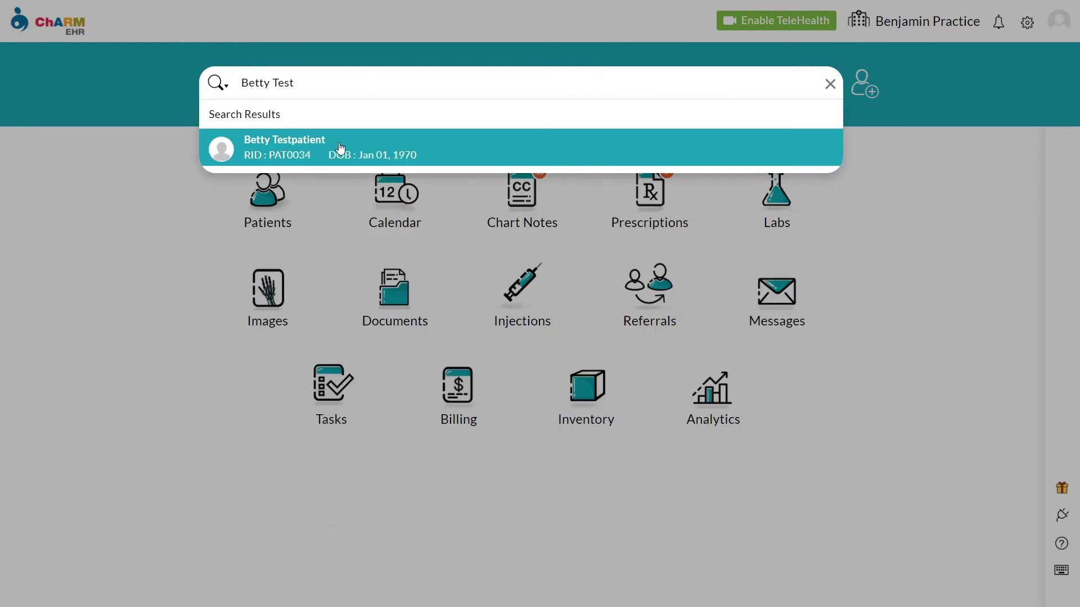
left_click(338, 143)
left_click(313, 123)
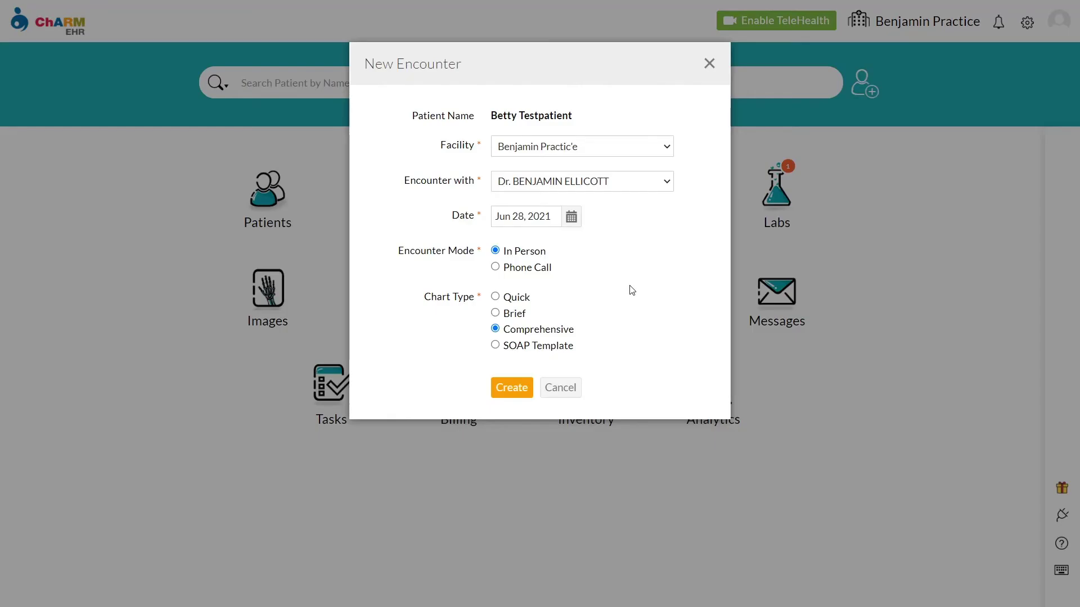
left_click(519, 388)
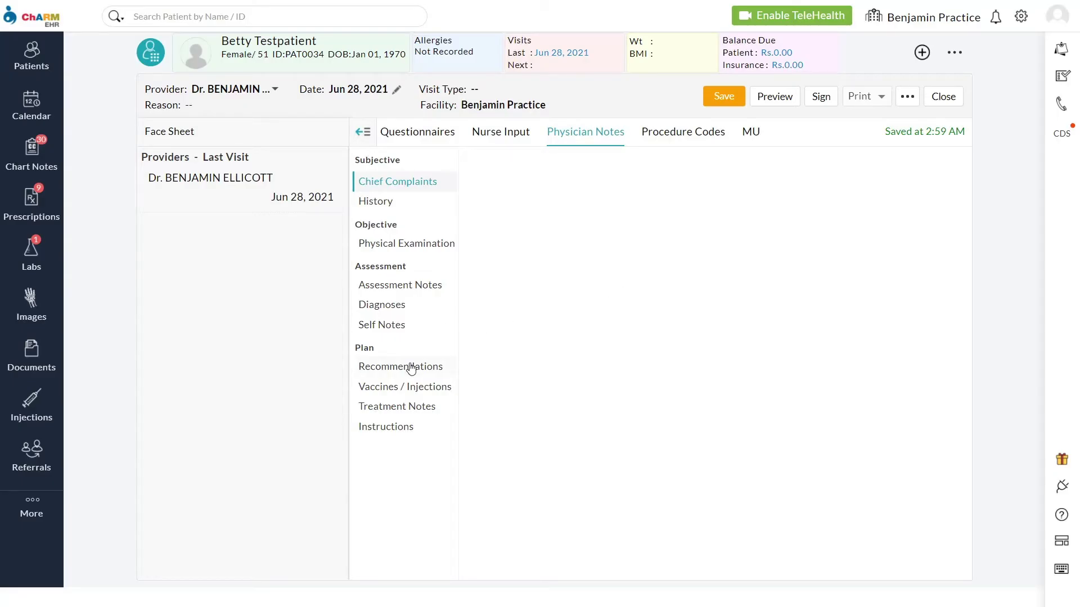
Step: From the plan's Recommendations section, bring up the PDMP Report request for this patient
left_click(407, 366)
left_click(363, 133)
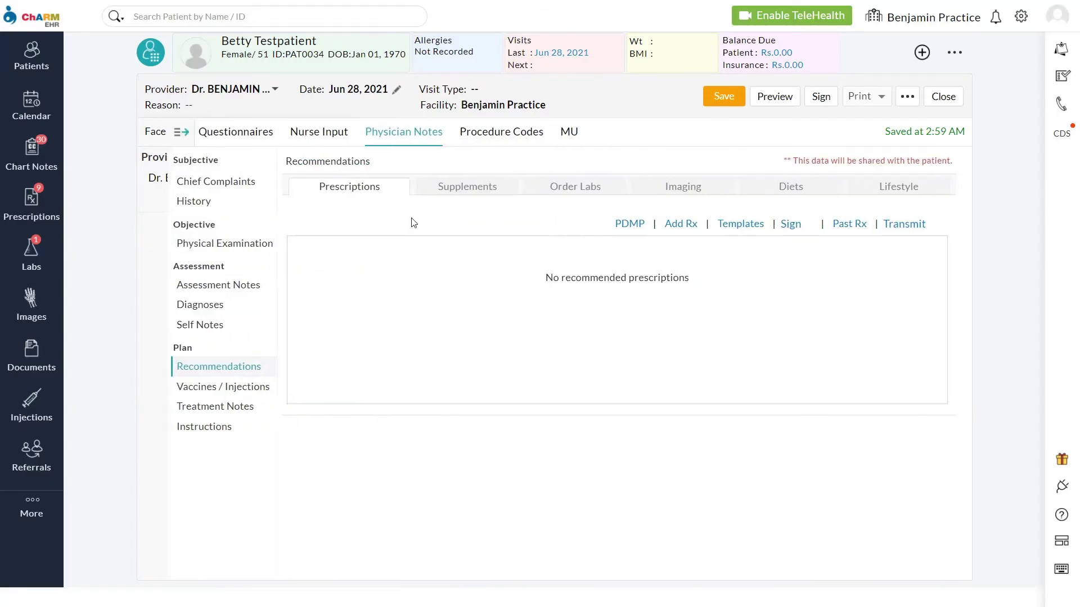
left_click(628, 225)
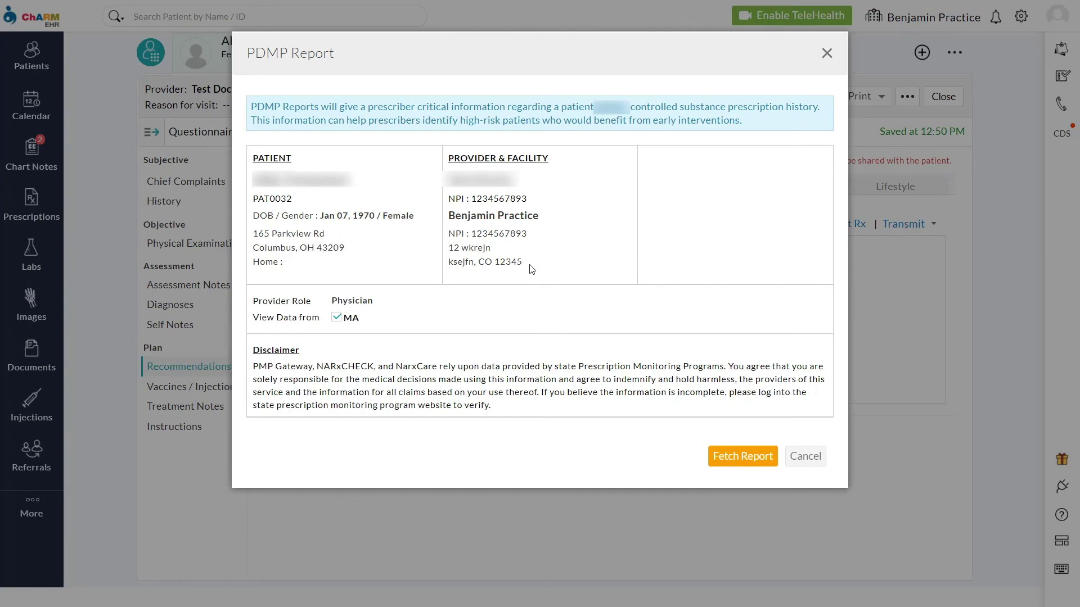
Step: Fetch the PDMP report showing 31 prescriptions from 9 prescribers and the provider list
left_click(733, 458)
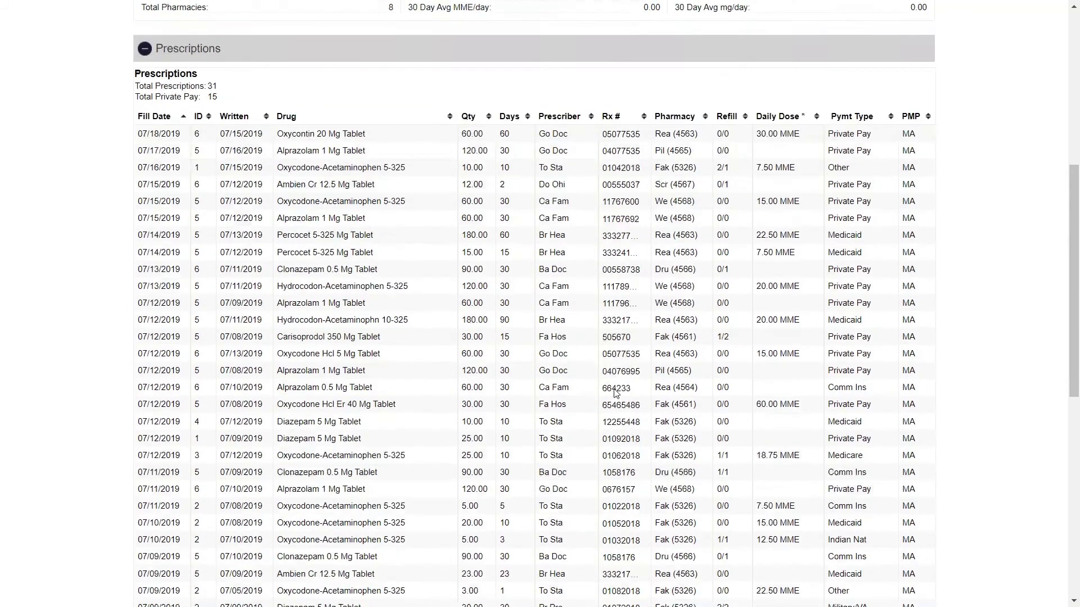
scroll(615, 392, "down", 3)
scroll(615, 394, "down", 2)
scroll(615, 394, "up", 2)
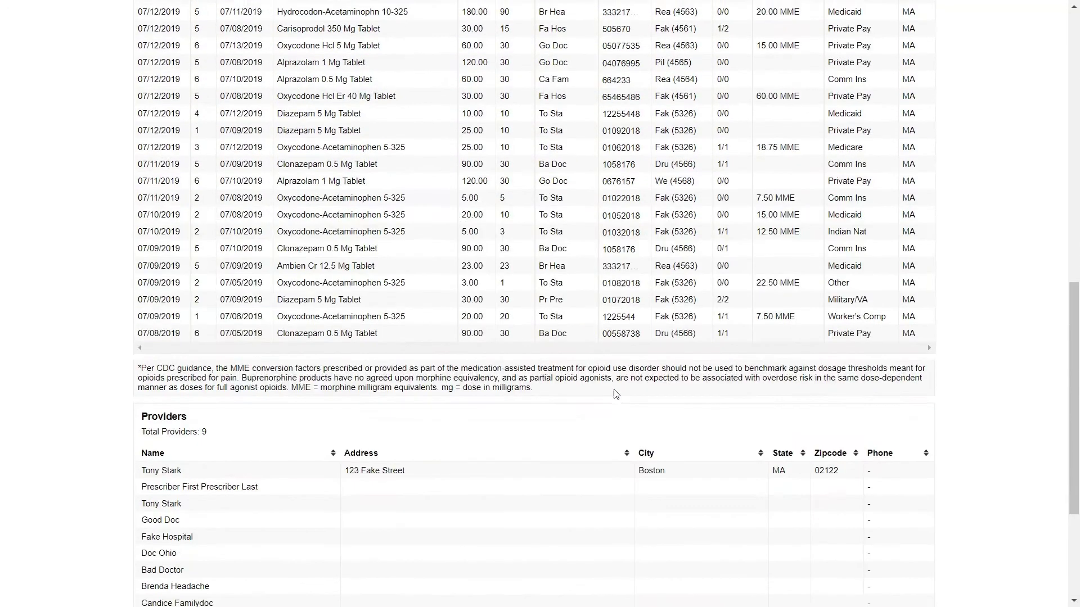
scroll(614, 394, "up", 3)
scroll(615, 394, "up", 1)
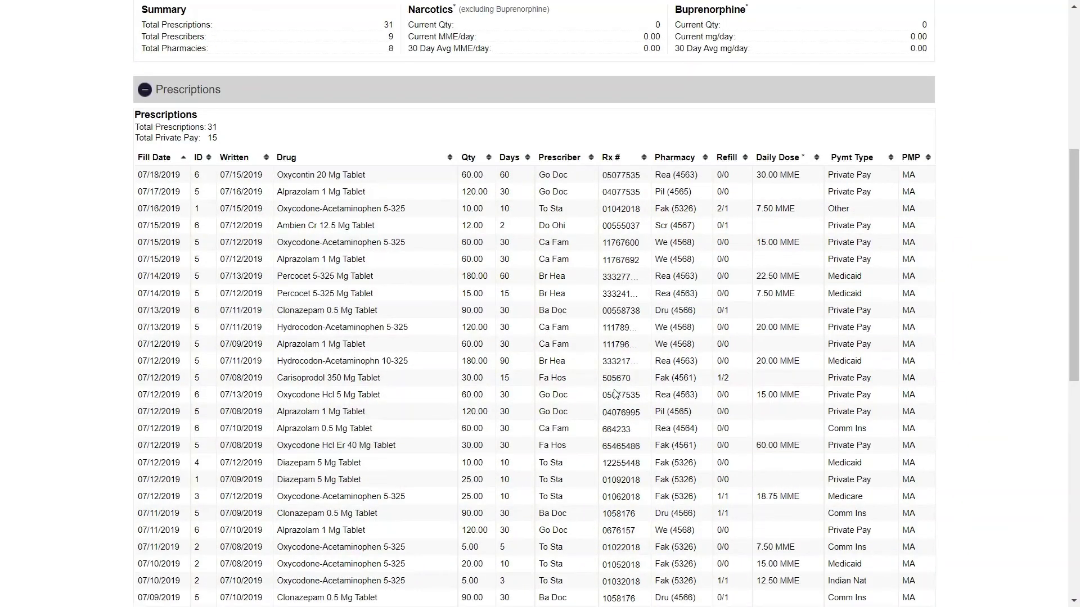